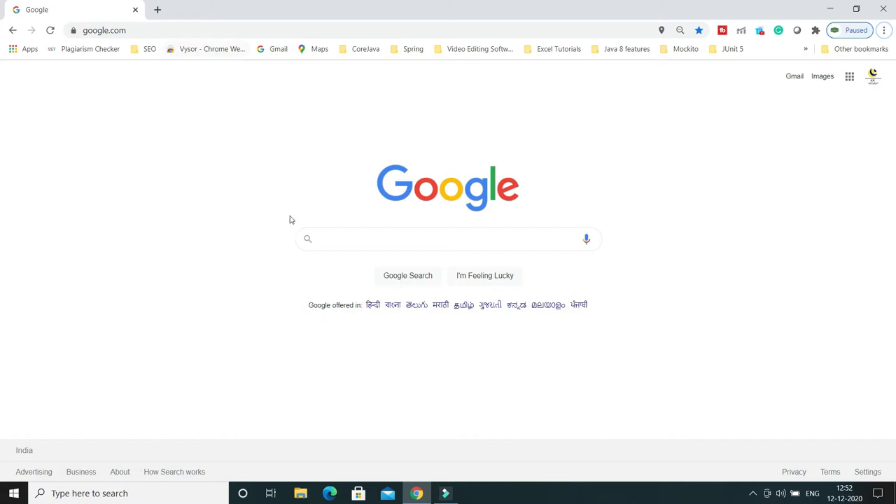
Search Google for "python" and open the official Python.org website from the results
click(325, 243)
text(p)
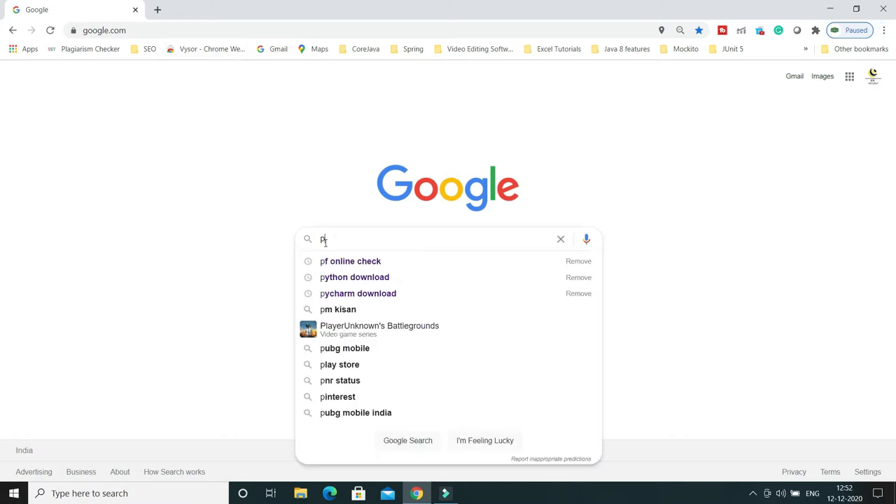
text(ython)
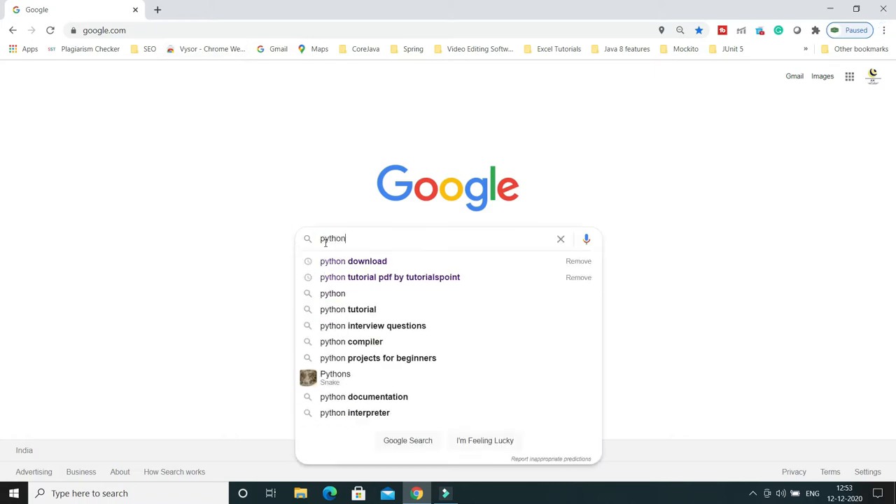
key(Return)
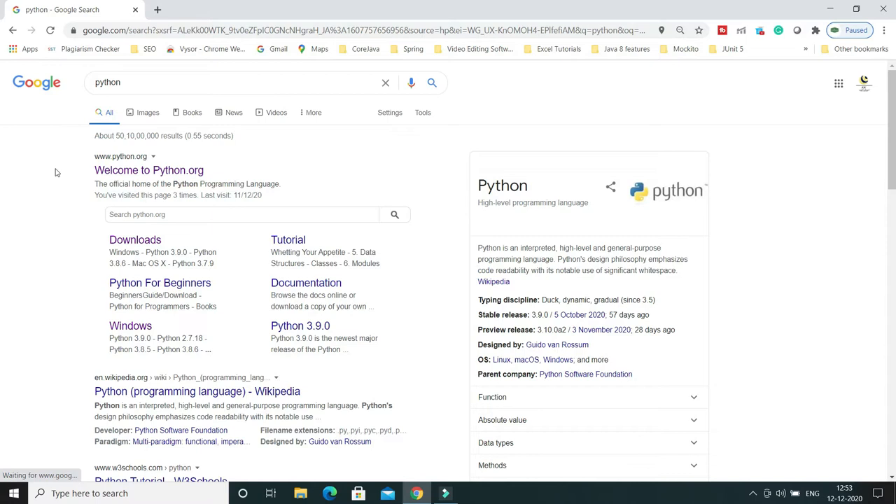
click(134, 173)
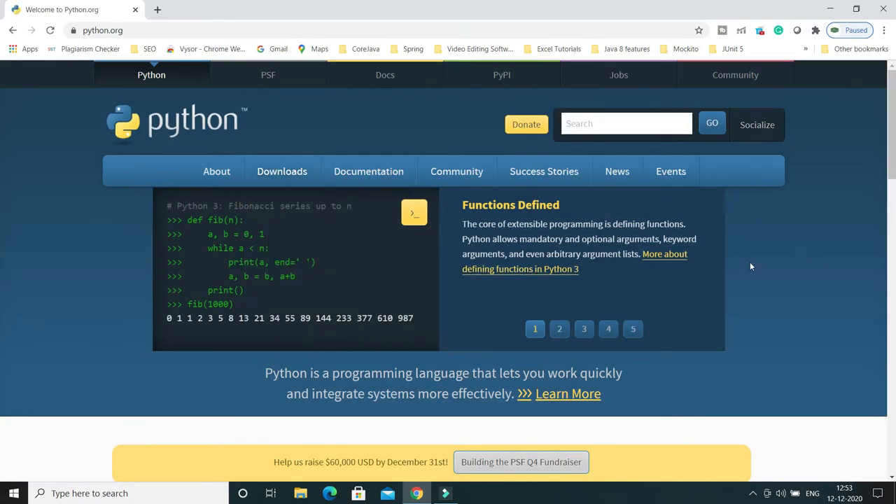
Go to the Python releases for Windows and download the Python 3.9.1 Windows installer (64-bit)
mouse_move(280, 179)
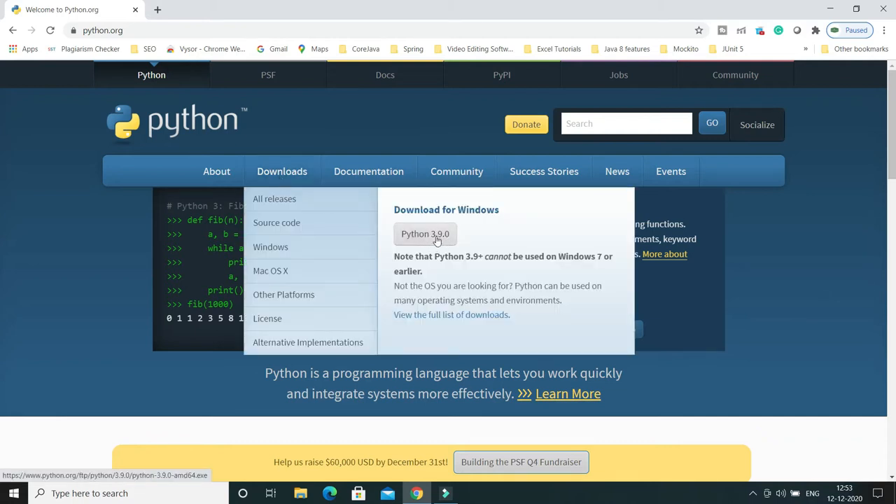
click(275, 250)
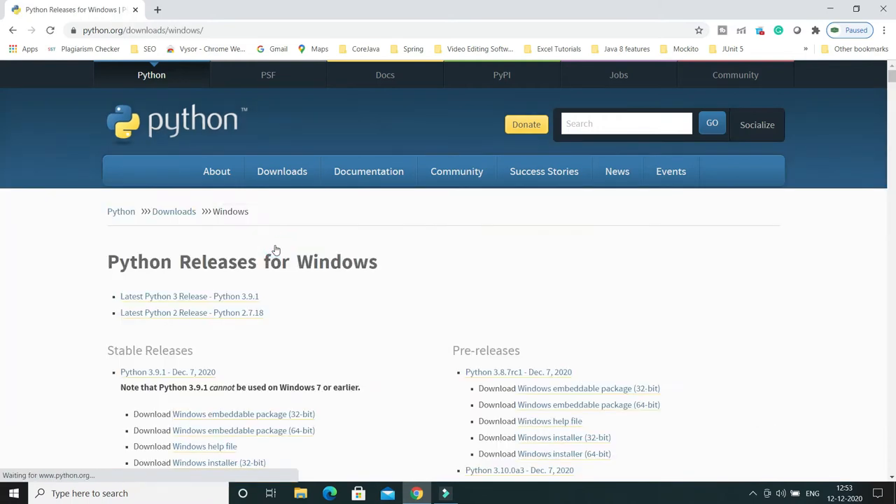
scroll(325, 249, down, 2)
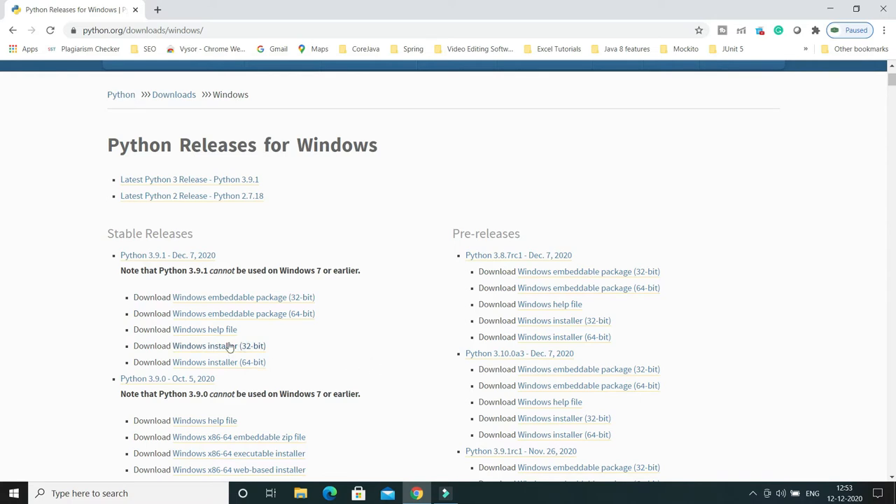
drag(190, 273, 208, 273)
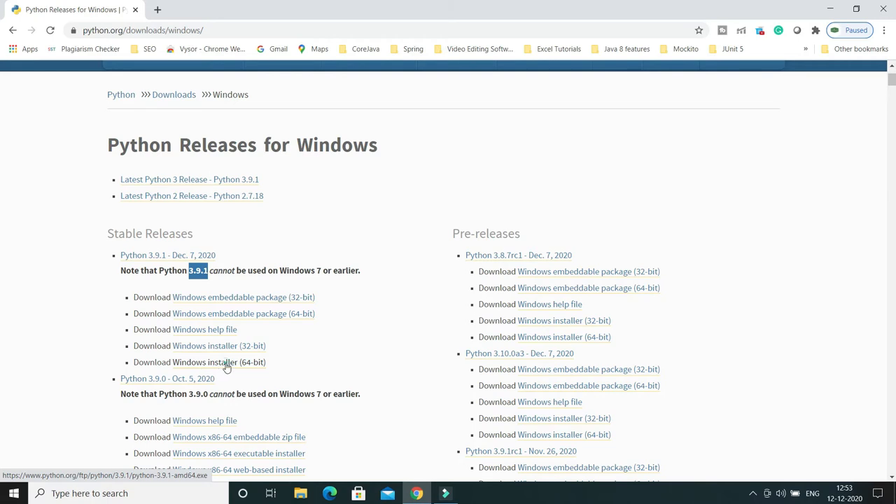
click(227, 364)
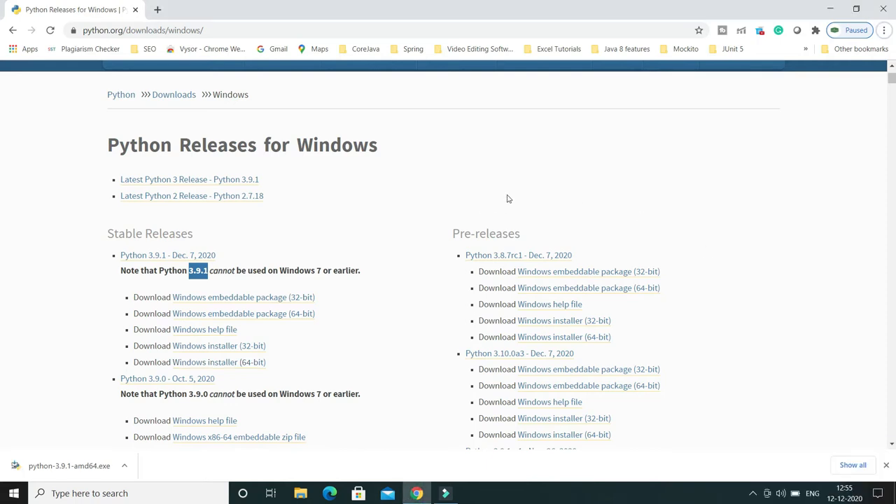
Run the downloaded python-3.9.1-amd64.exe, minimize the browser and move the setup window higher on the desktop
click(105, 470)
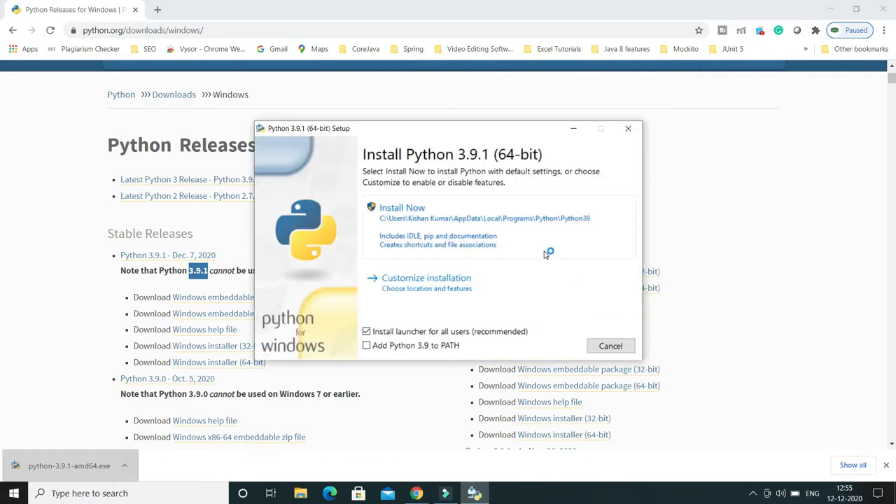
click(830, 9)
drag(434, 130, 424, 99)
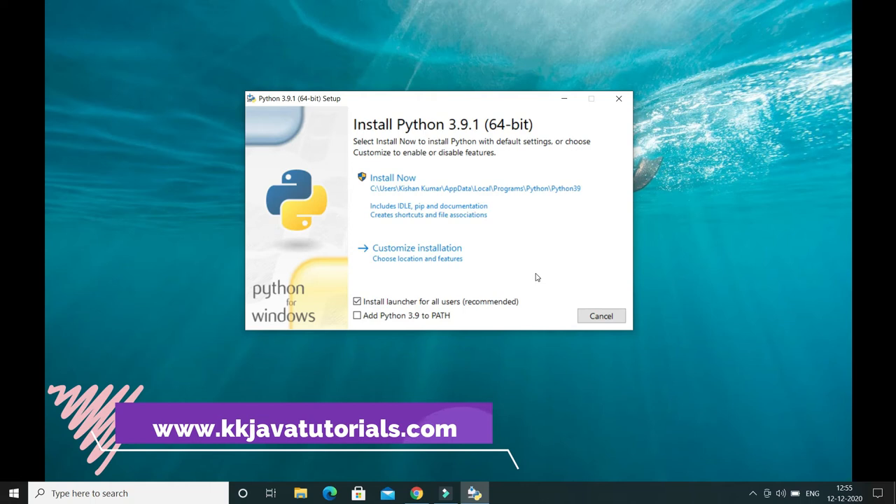
Enable adding Python 3.9 to PATH, choose a customized installation and accept the preselected optional features
click(357, 316)
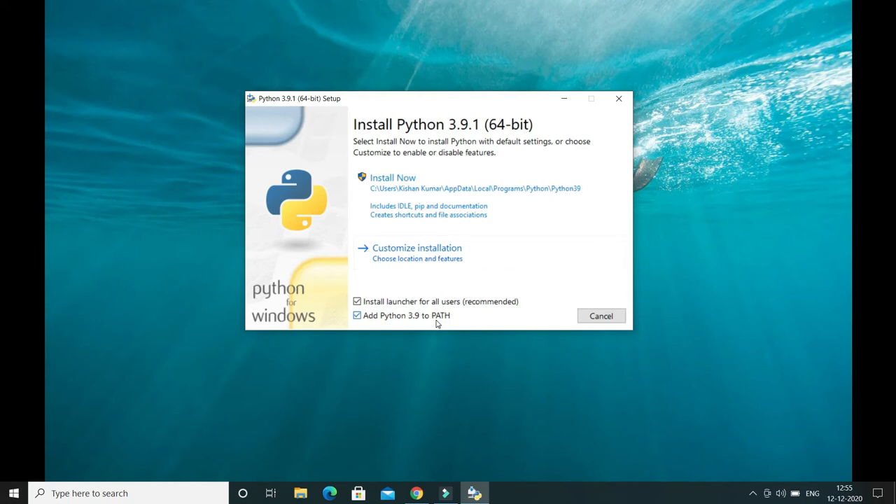
click(431, 258)
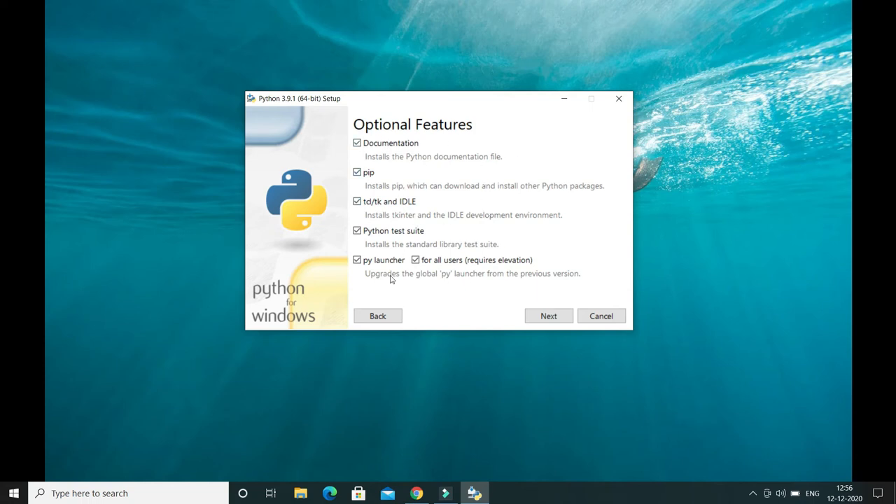
click(548, 318)
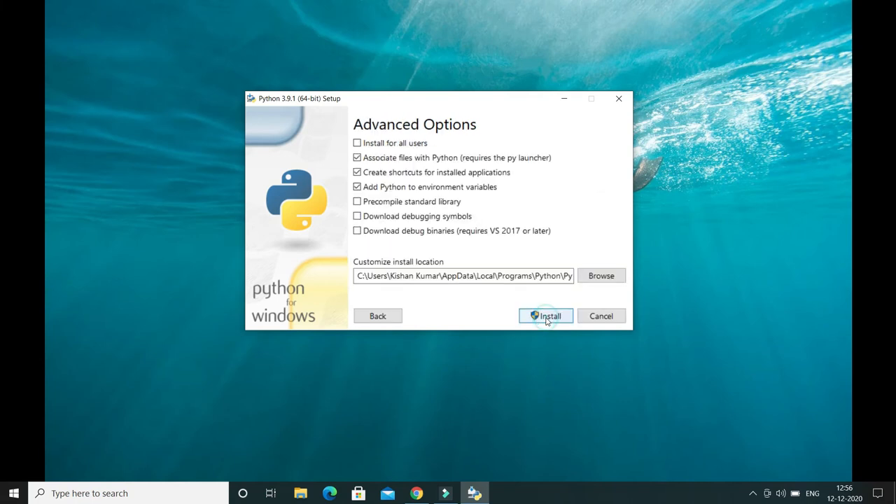
Set the custom install location to the Program Files folder on drive C:
click(602, 279)
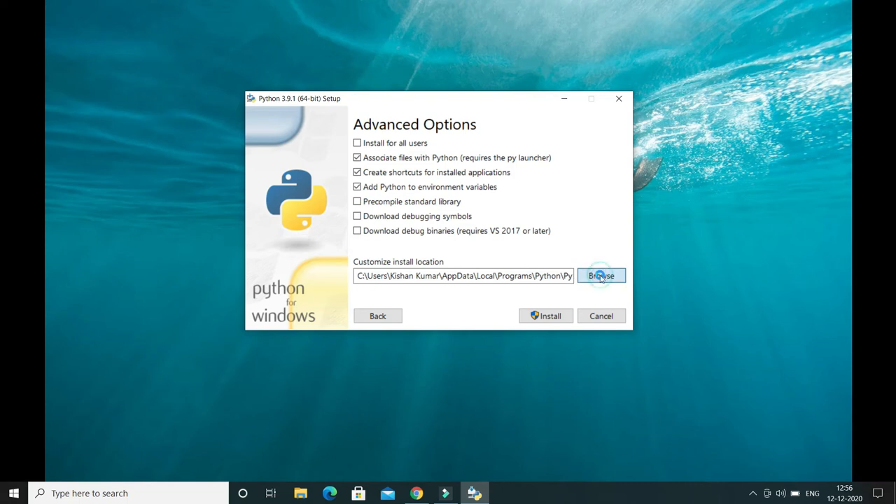
drag(516, 154, 480, 79)
click(331, 159)
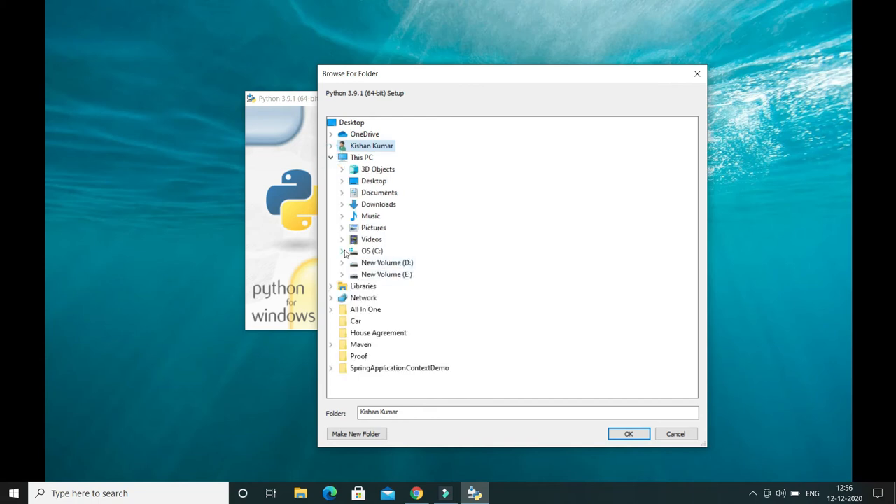
click(342, 250)
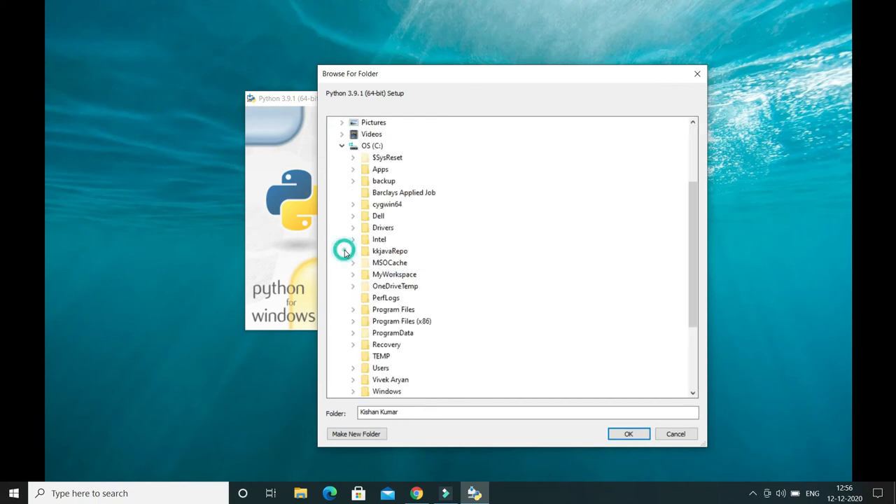
double_click(397, 310)
click(628, 434)
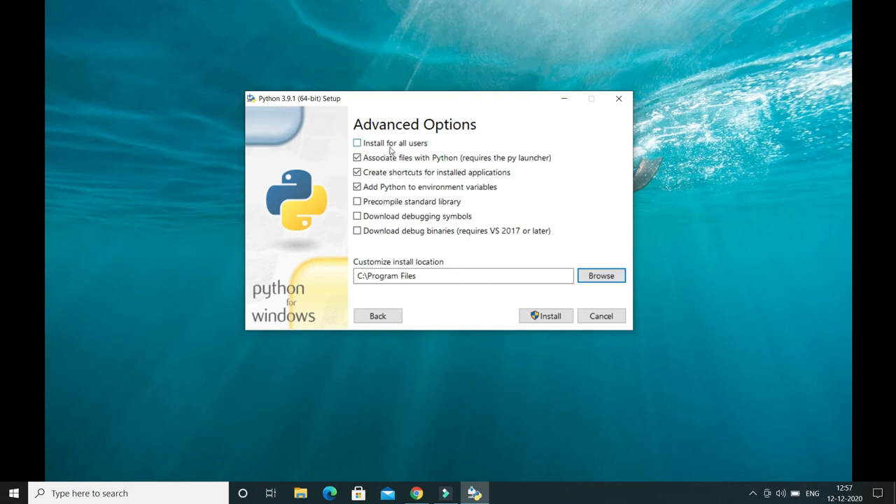
Enable installing for all users, install Python 3.9.1 and close the setup once it finishes
click(357, 144)
click(551, 317)
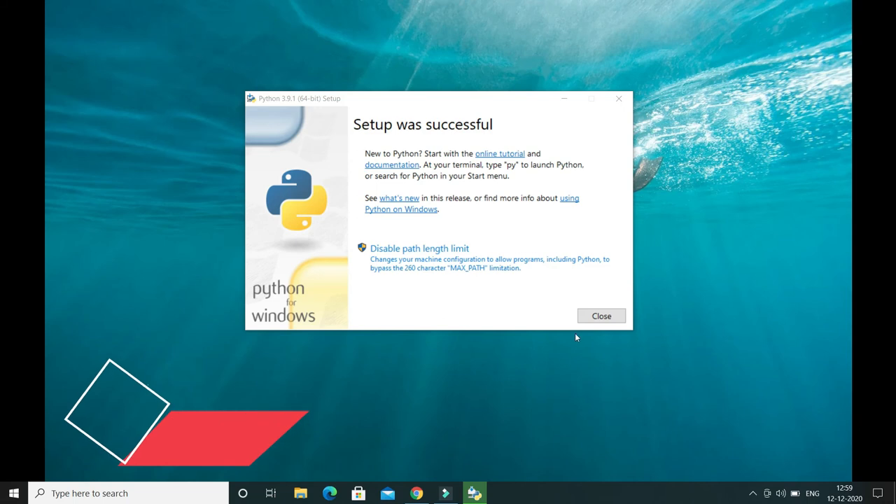
click(600, 318)
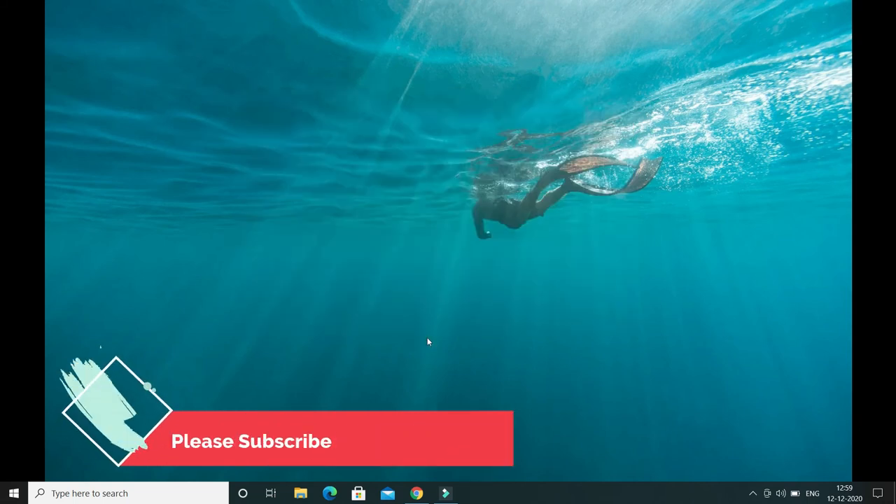
Search Windows for "python" and open the Python 3.9 (64-bit) console
key(super)
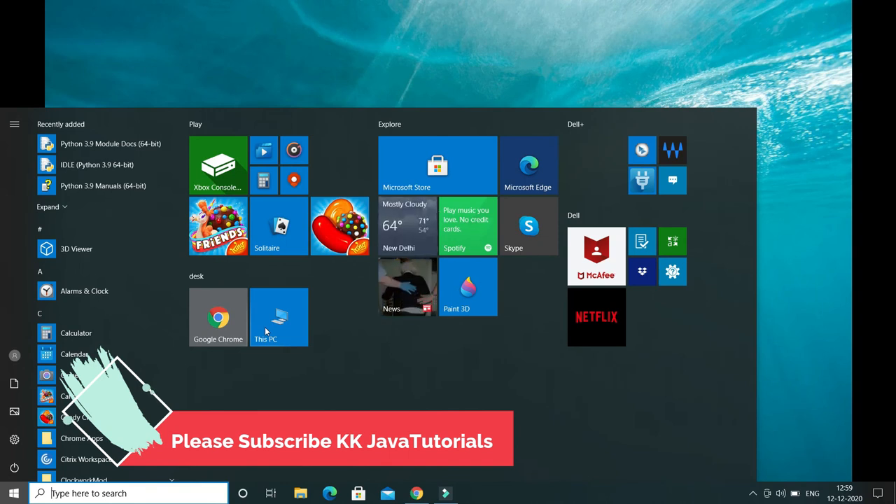
text(py)
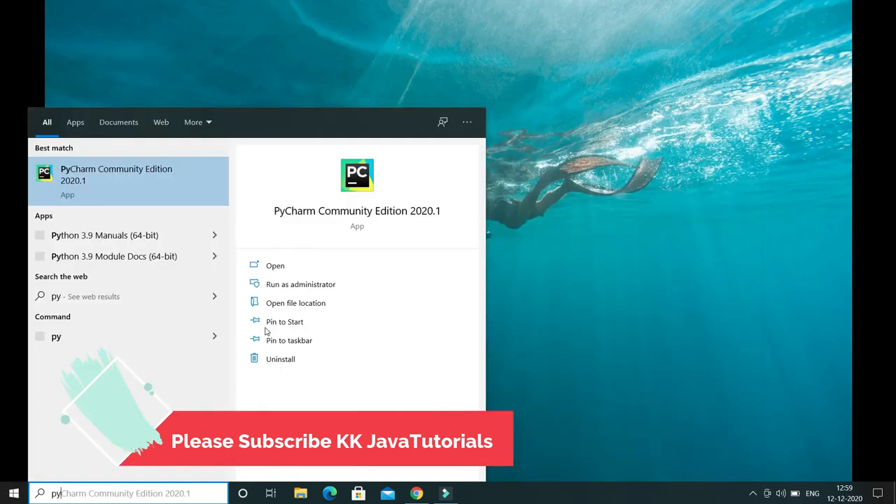
text(thon)
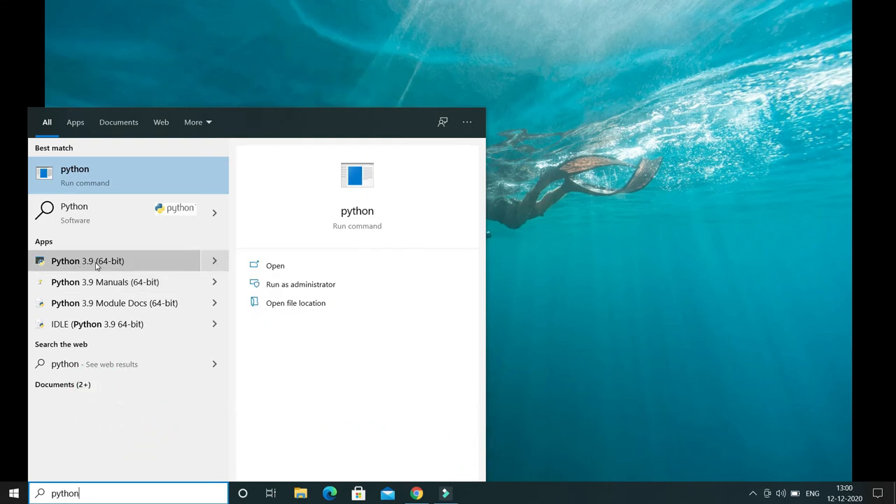
click(96, 264)
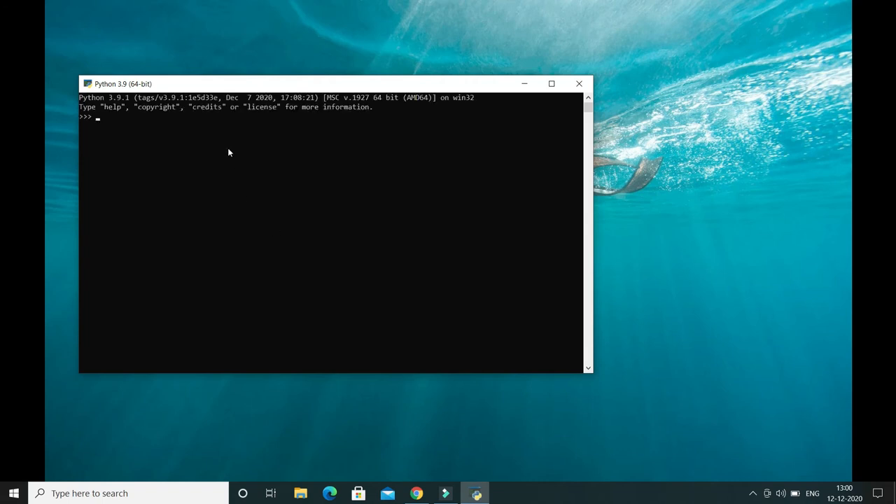
Run print("Hello World") in the Python console and highlight its output line
text(pri)
text(nt()
text("H)
text(eelo)
key(BackSpace)
key(BackSpace)
key(BackSpace)
key(BackSpace)
text(ello World"))
key(Return)
drag(128, 129, 80, 129)
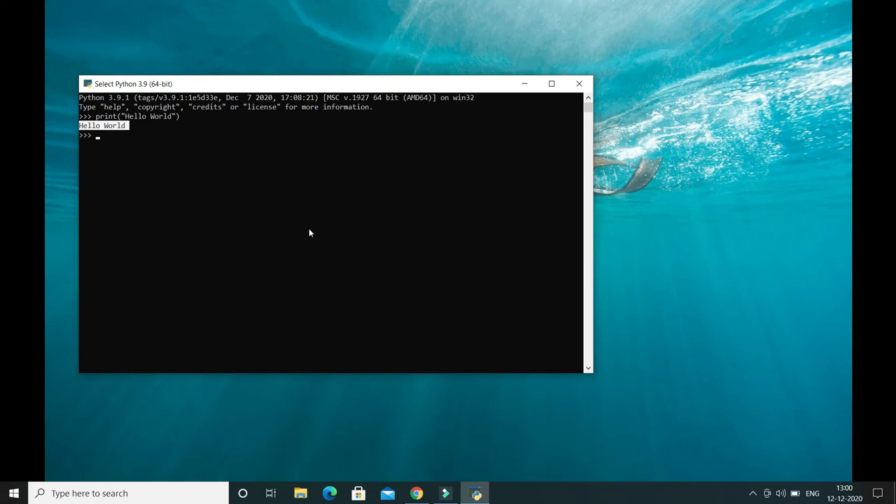
Search Windows for "python" and open IDLE (Python 3.9 64-bit)
key(super)
text(p)
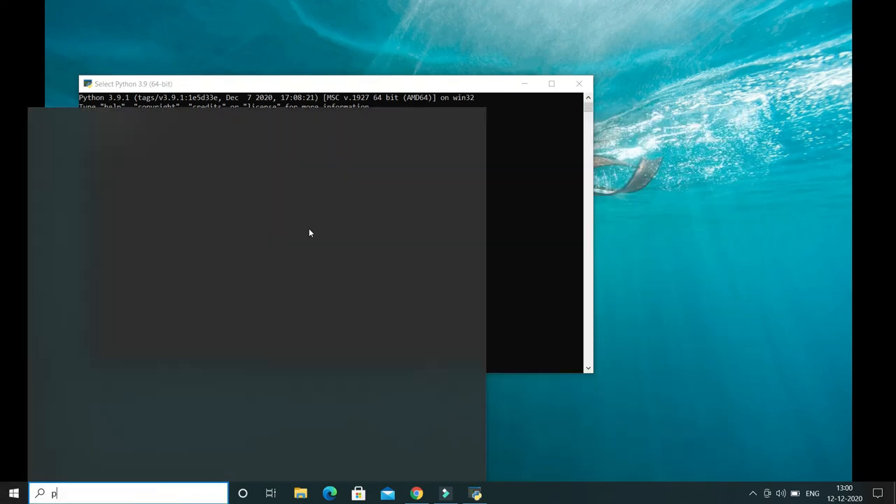
text(ython)
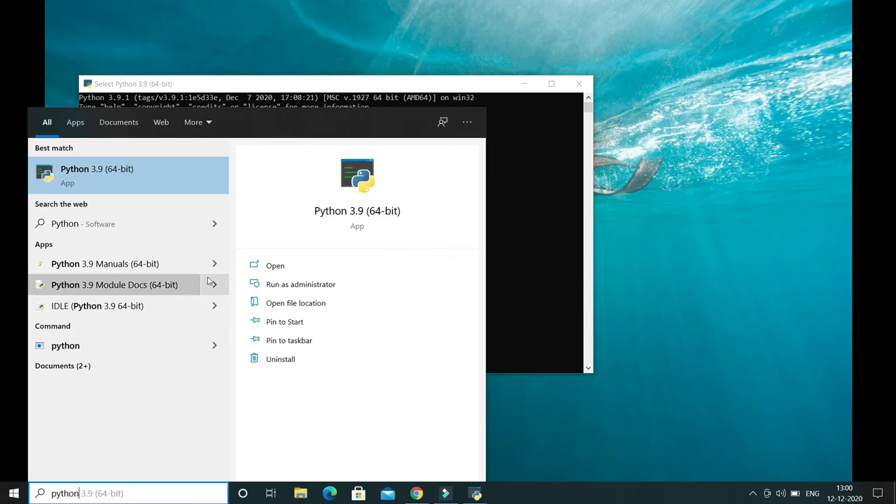
click(76, 310)
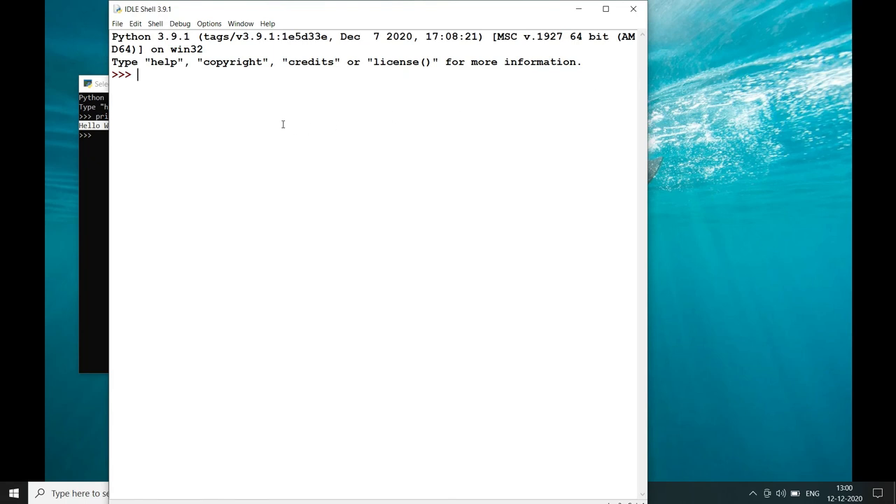
Run print("hello World") in the IDLE shell, highlight its output, and minimize the IDLE and Python console windows
text(print()
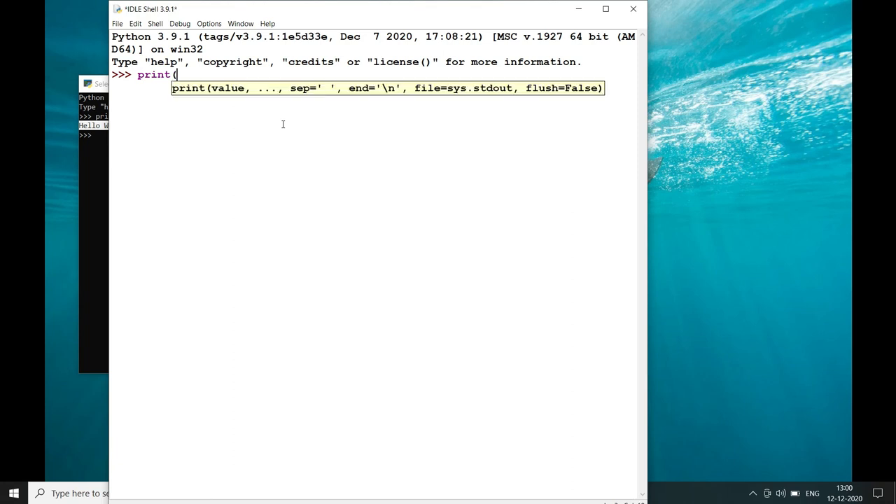
text("hello World"))
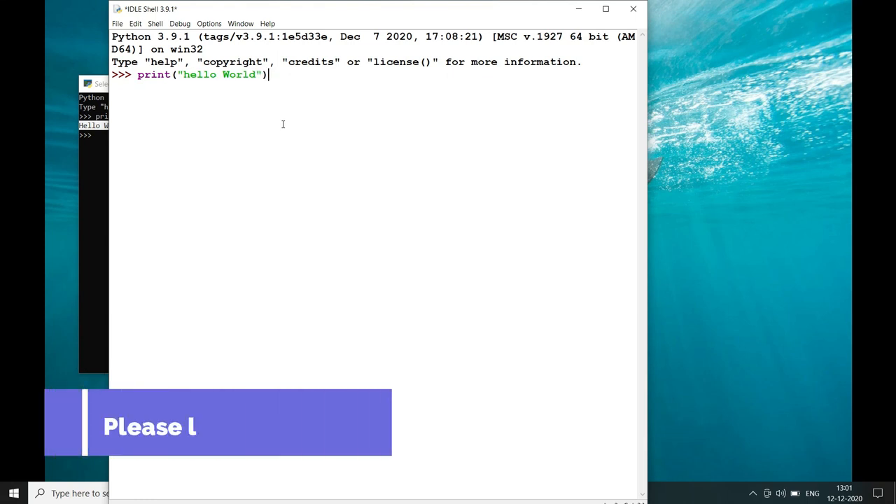
key(Return)
drag(184, 86, 111, 87)
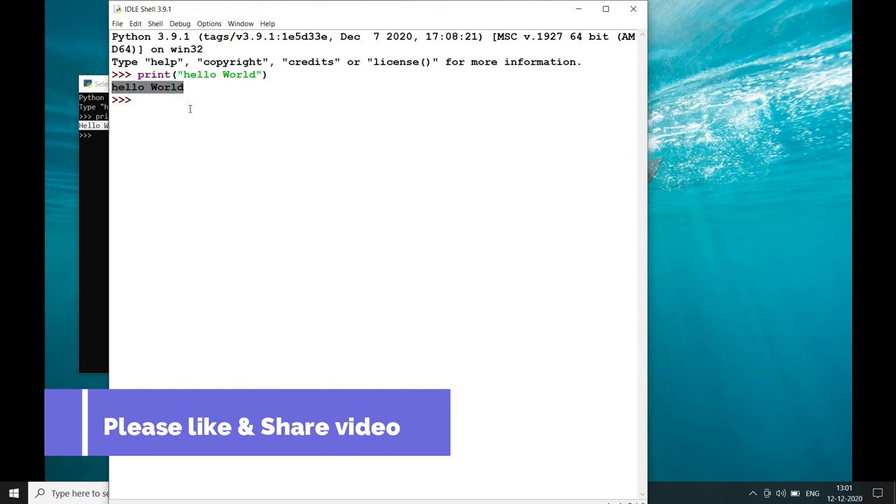
click(579, 10)
click(524, 84)
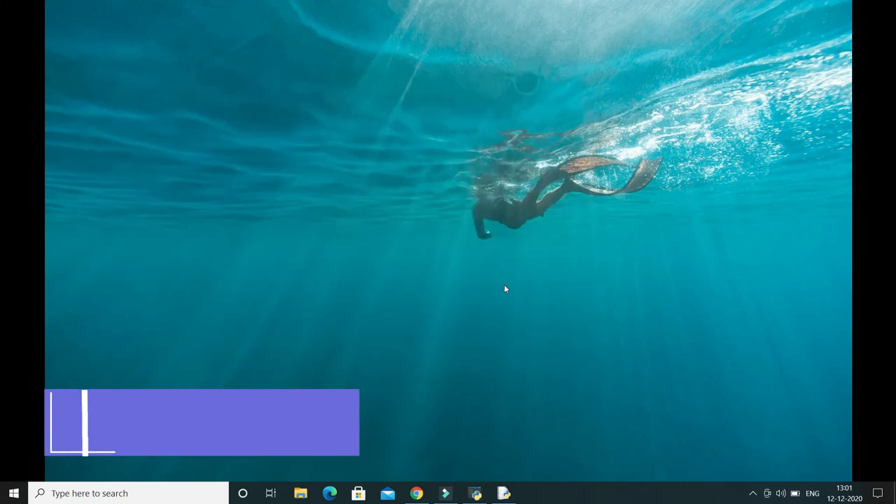
Open Command Prompt and start the Python interpreter with the python command
key(super)
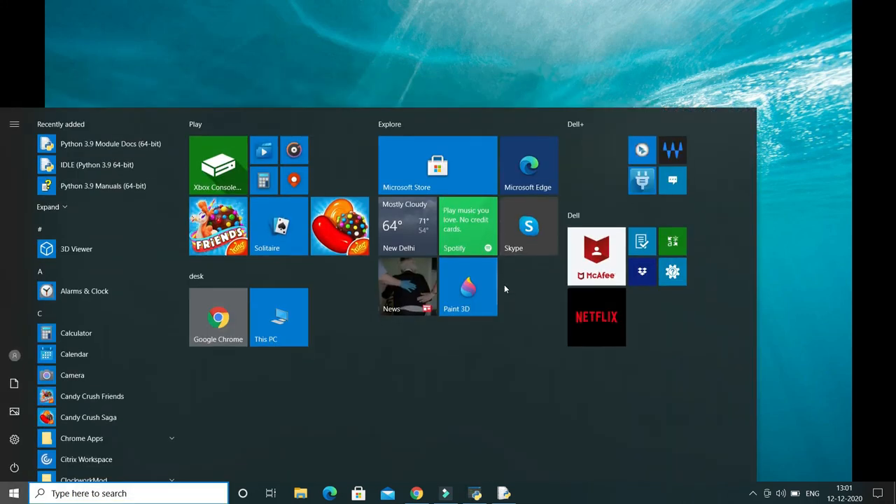
text(cmd)
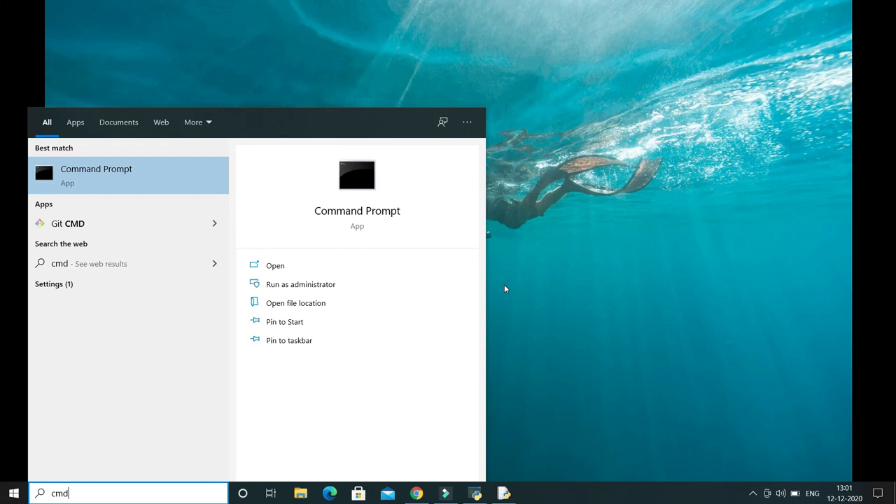
key(Return)
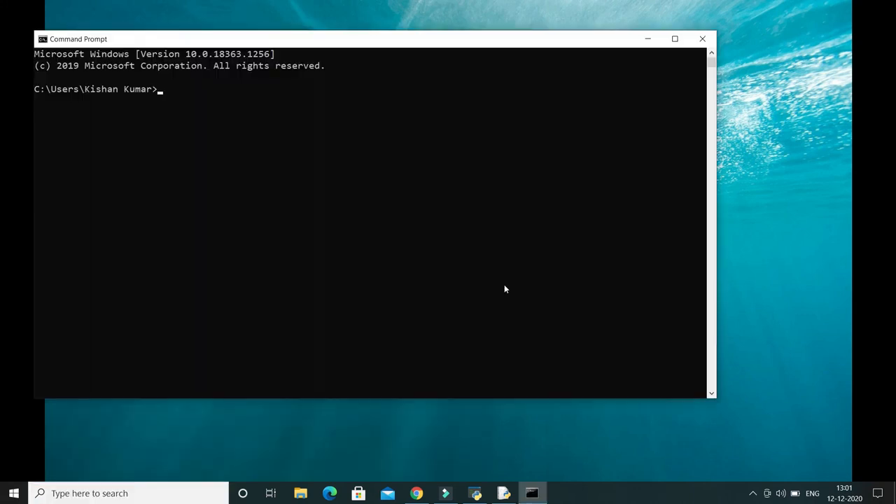
text(python)
key(Return)
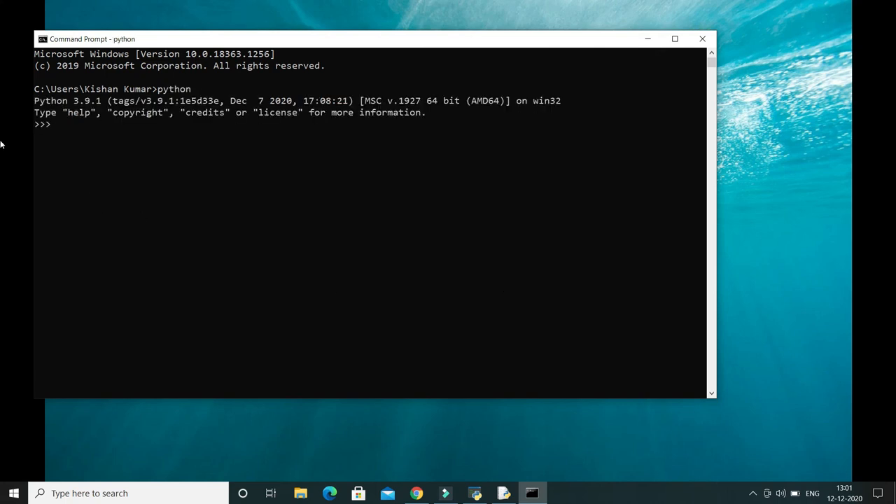
Run print("Hello World") in the Command Prompt's Python session
click(40, 126)
click(75, 124)
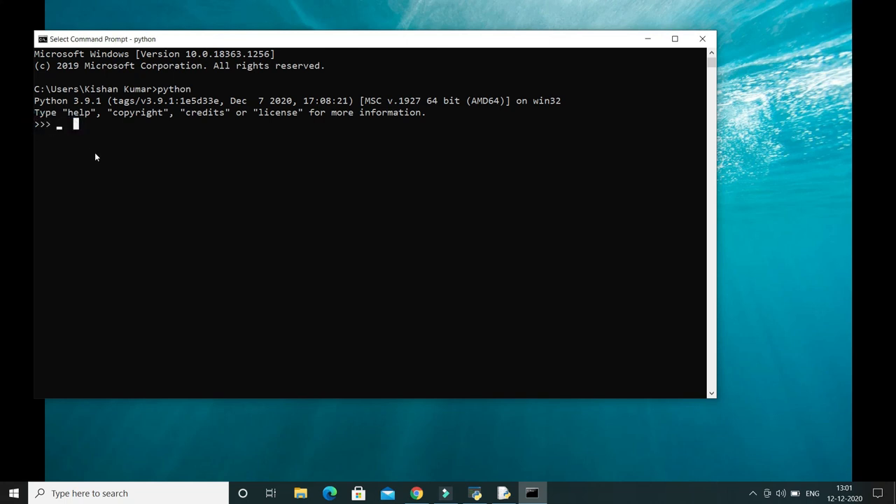
text(print(")
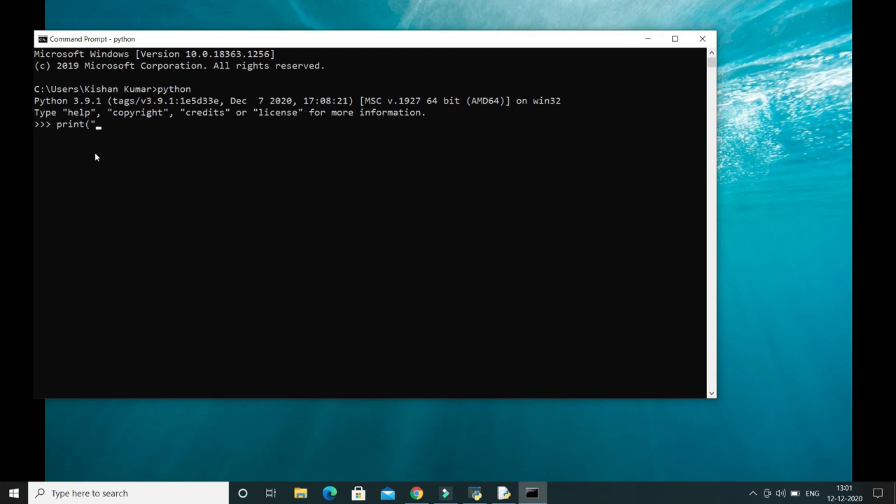
text(Hello World"))
key(Return)
drag(32, 140, 61, 140)
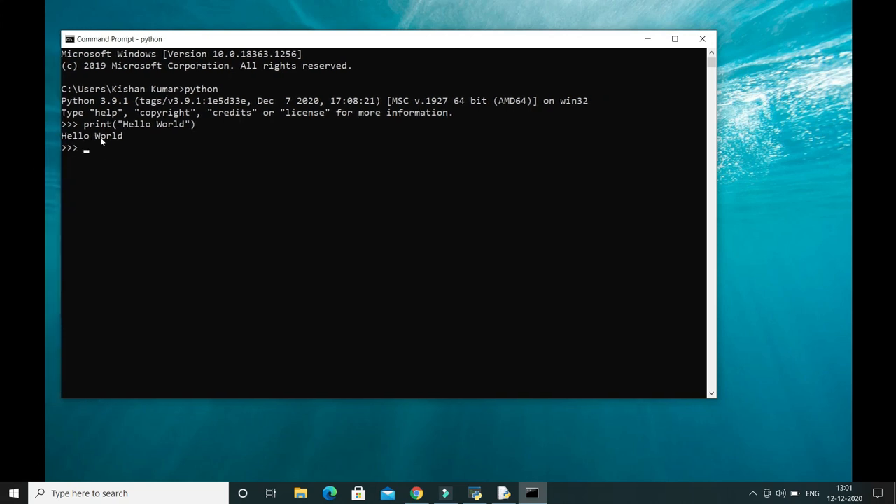